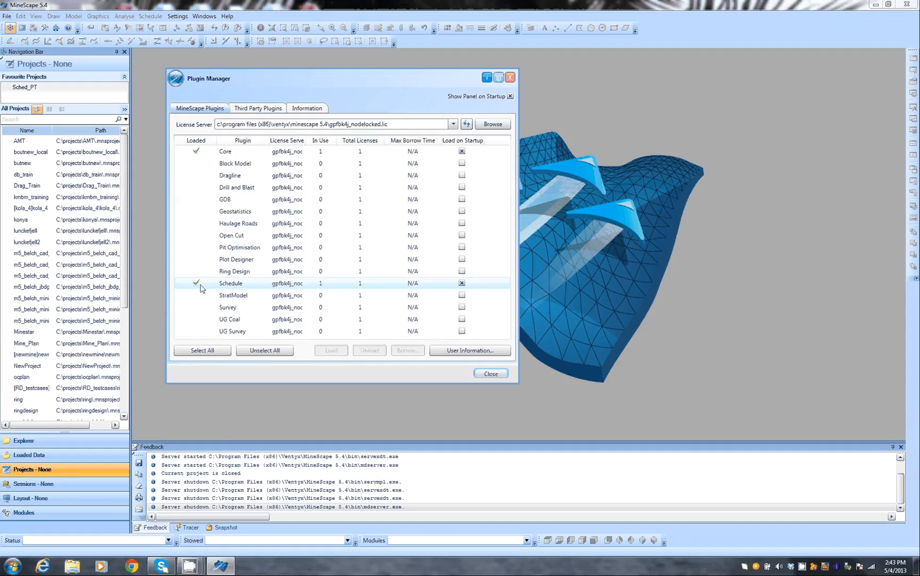
- Close the Plugin Manager, open the Sched_PT project and run the Schedule module in 2D
click(491, 374)
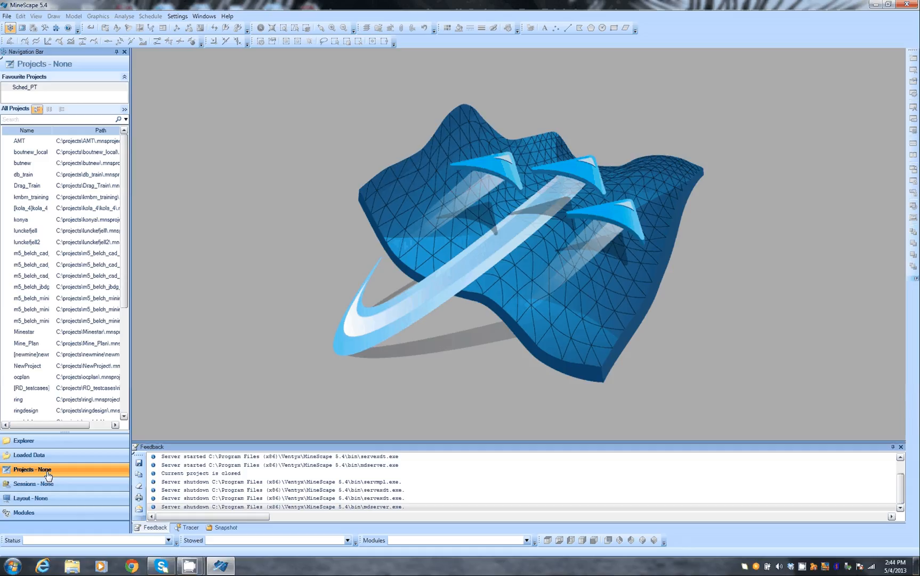
click(19, 89)
double_click(19, 89)
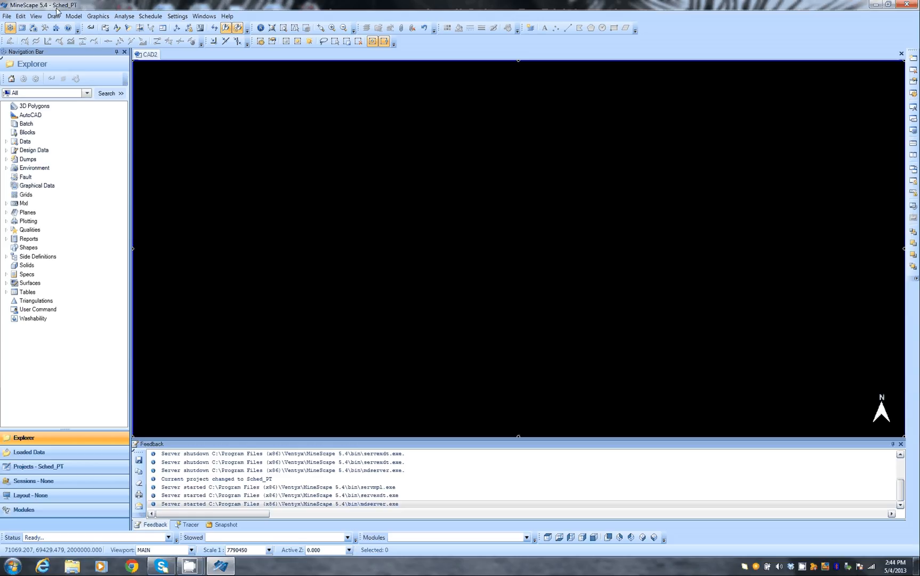
click(150, 17)
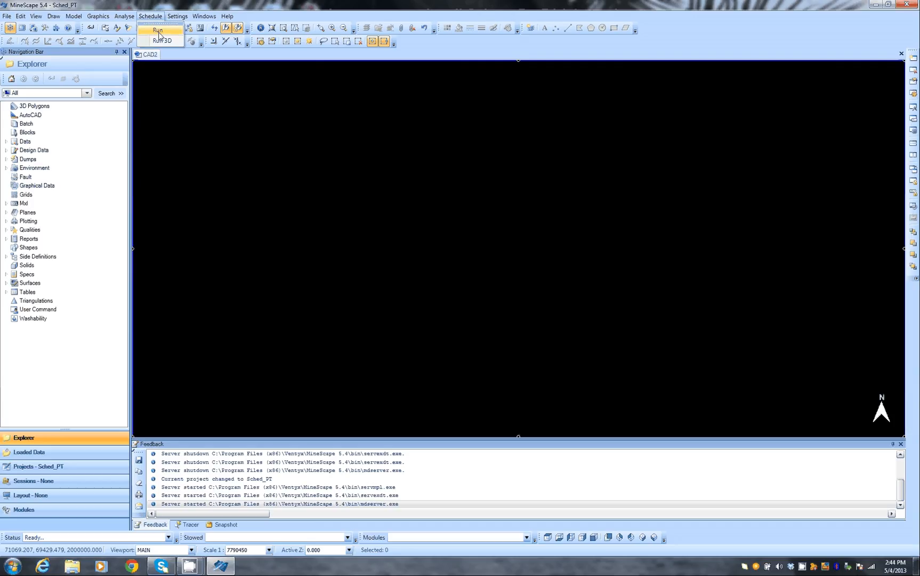
click(157, 31)
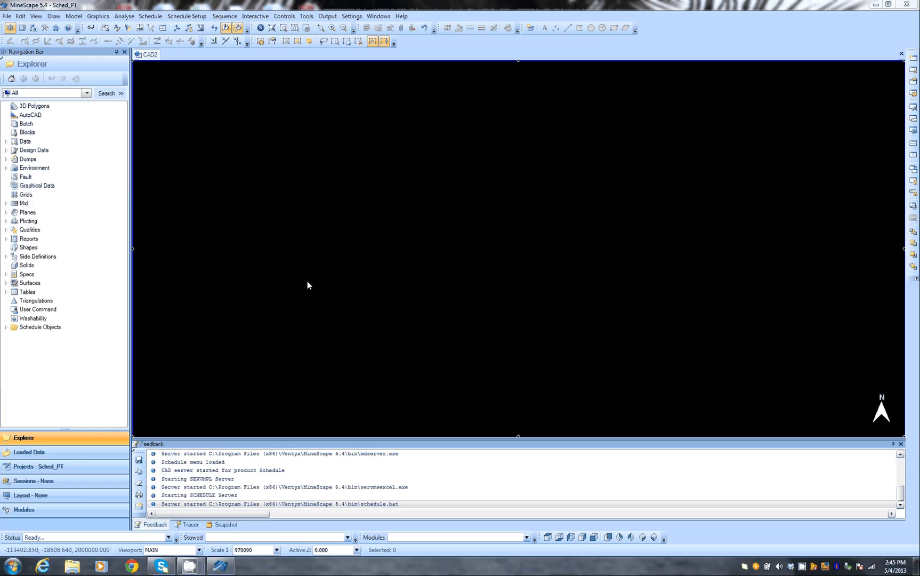
- Open the machine definition form and load the MCBURD machine to review its description, calendar and expression
click(151, 16)
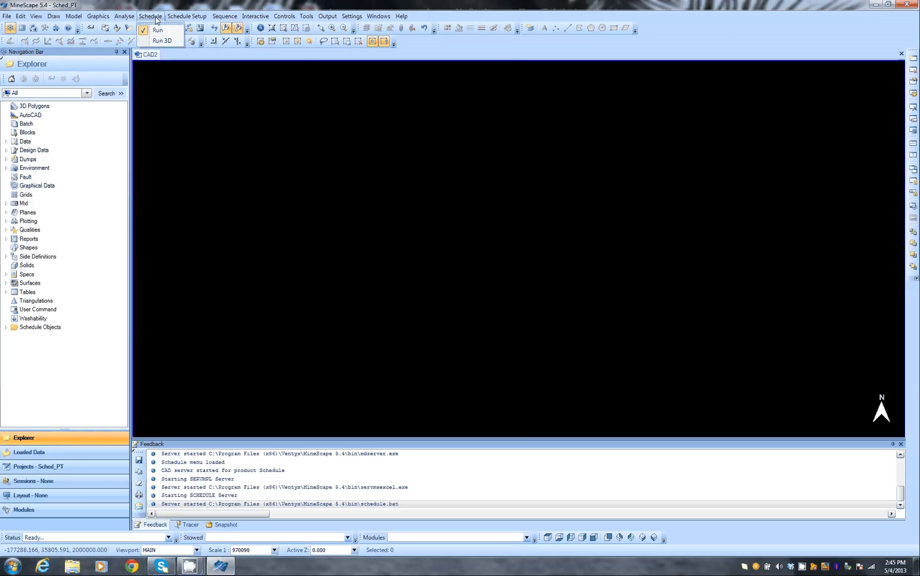
mouse_move(183, 18)
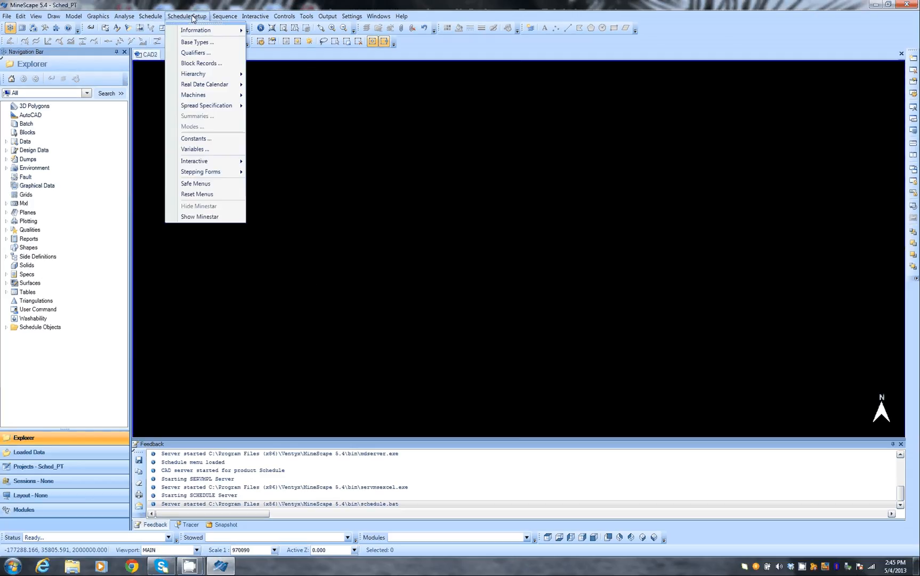
mouse_move(205, 96)
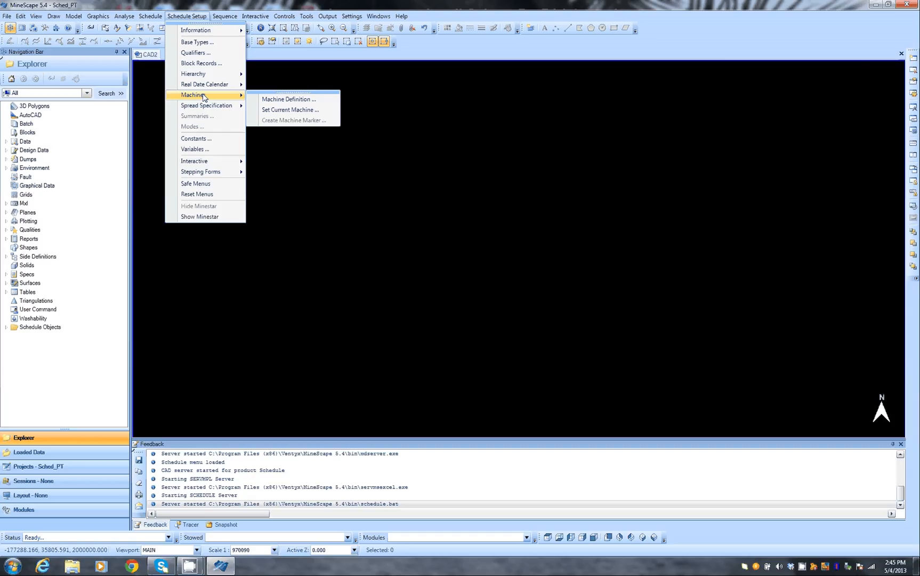
click(307, 100)
drag(489, 212, 423, 167)
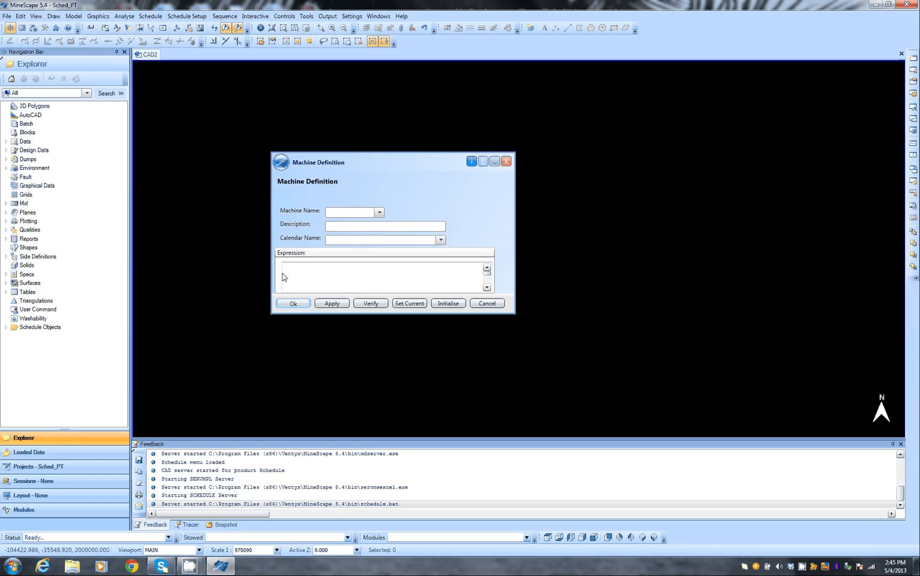
click(379, 214)
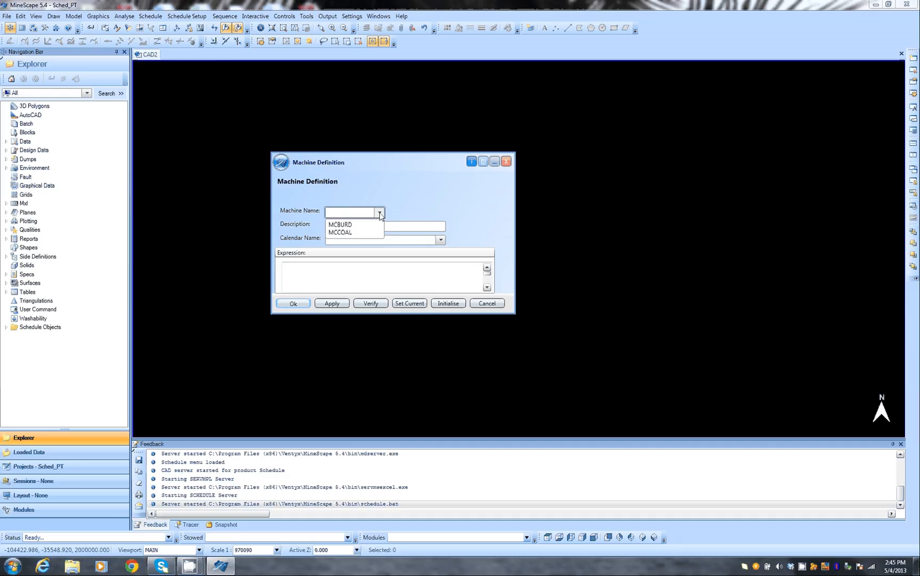
click(349, 227)
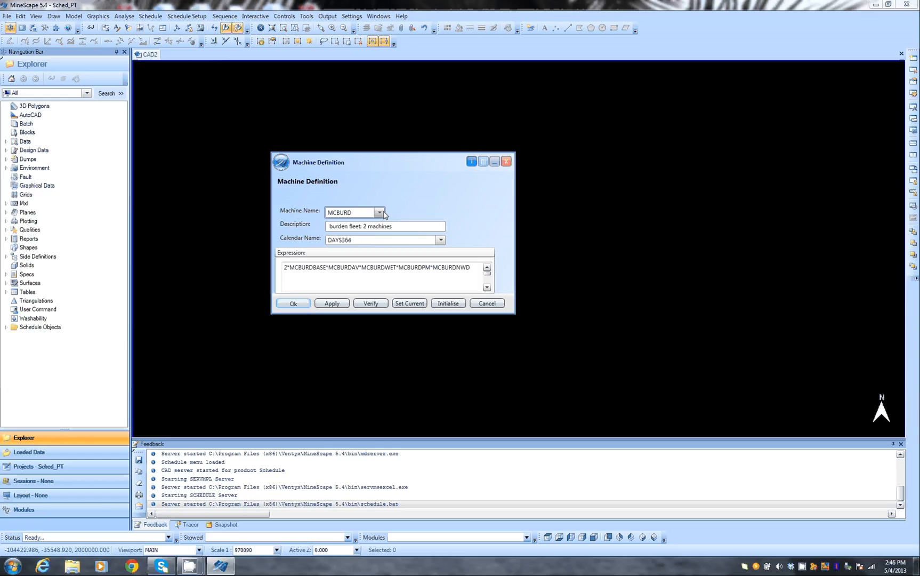
- Load the MCCOAL machine and examine its available calendars and rate expression, moving the form aside
click(382, 213)
click(347, 232)
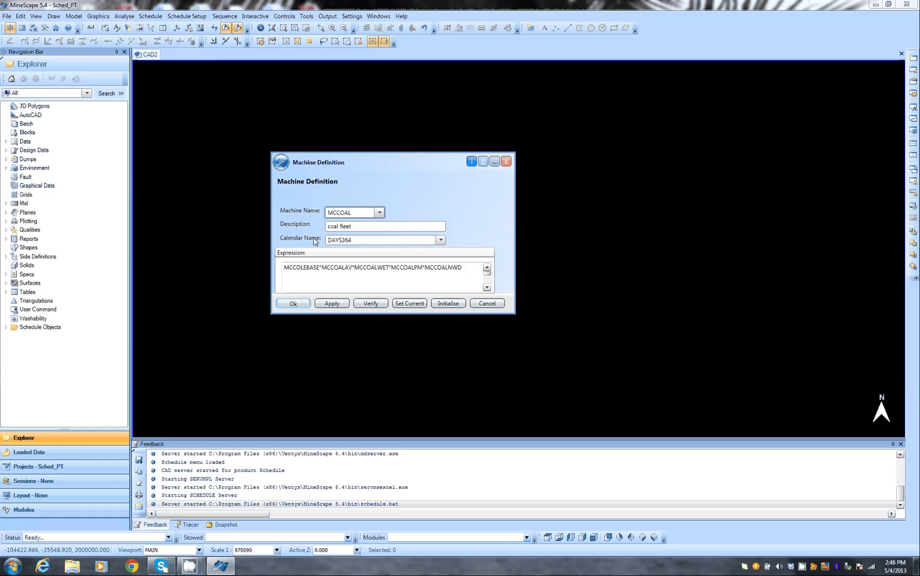
click(441, 241)
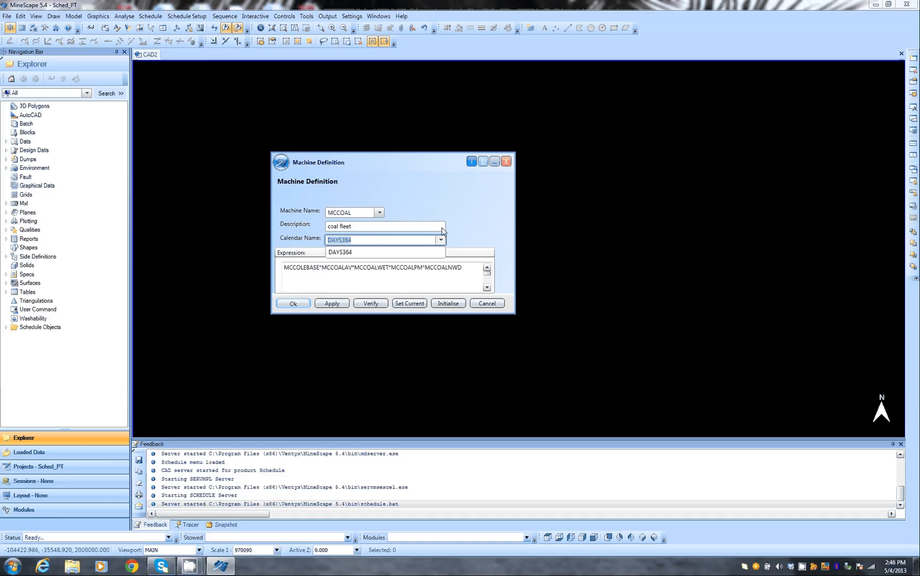
click(441, 239)
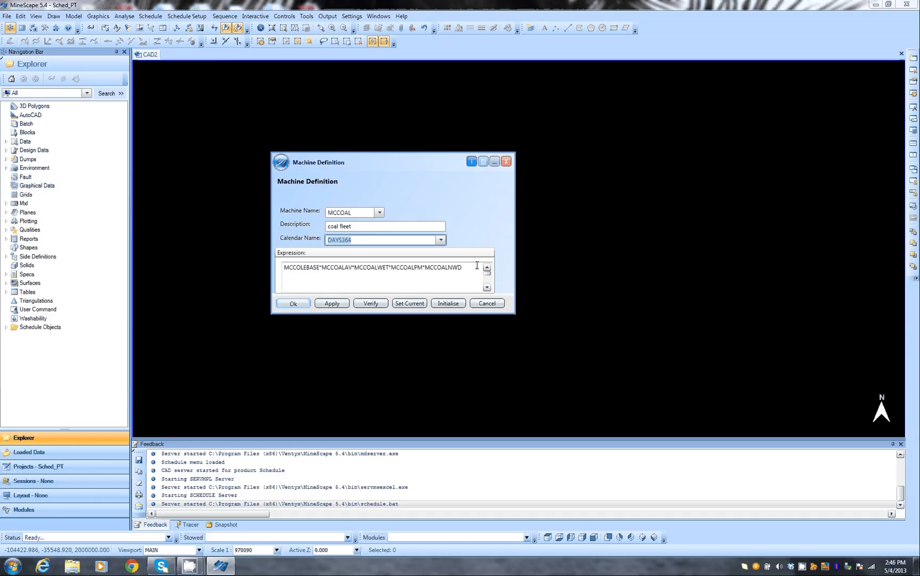
click(322, 266)
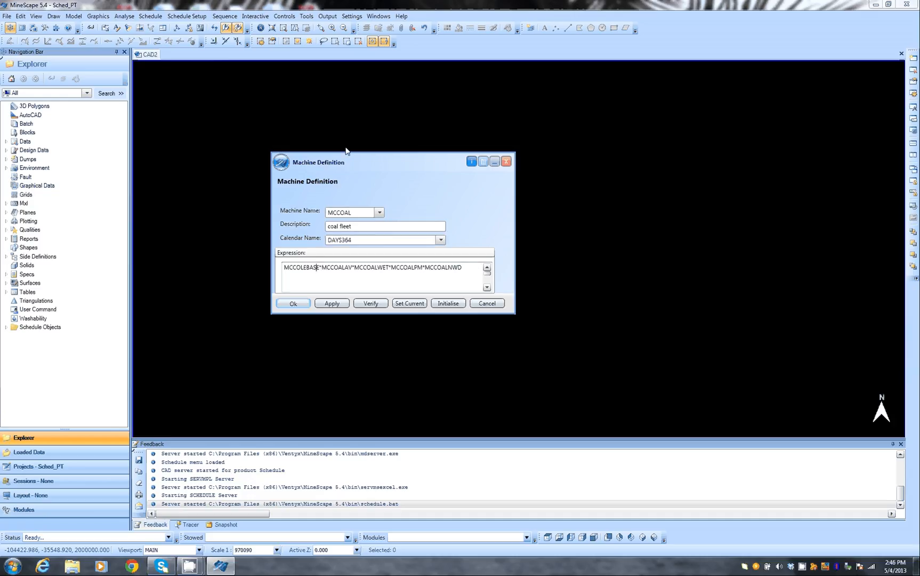
drag(368, 169, 372, 99)
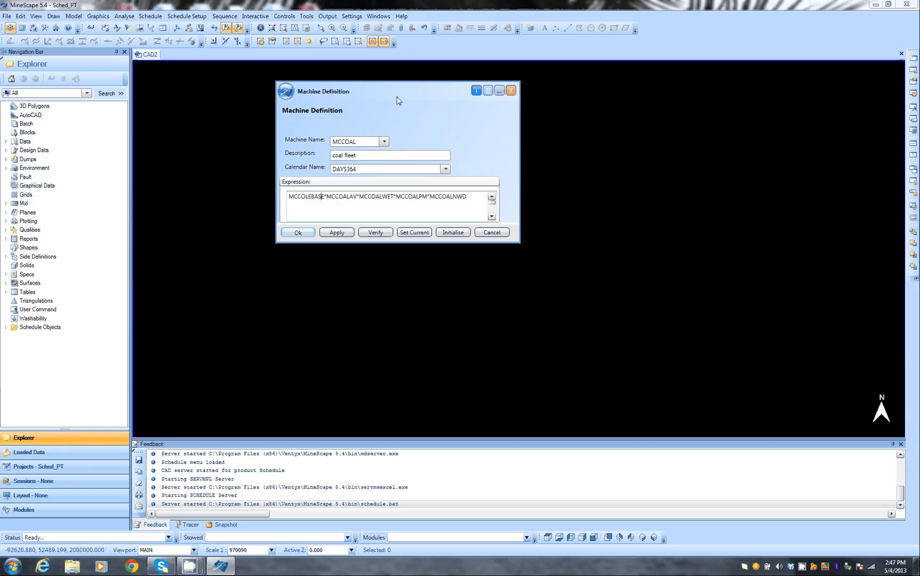
drag(397, 101, 676, 108)
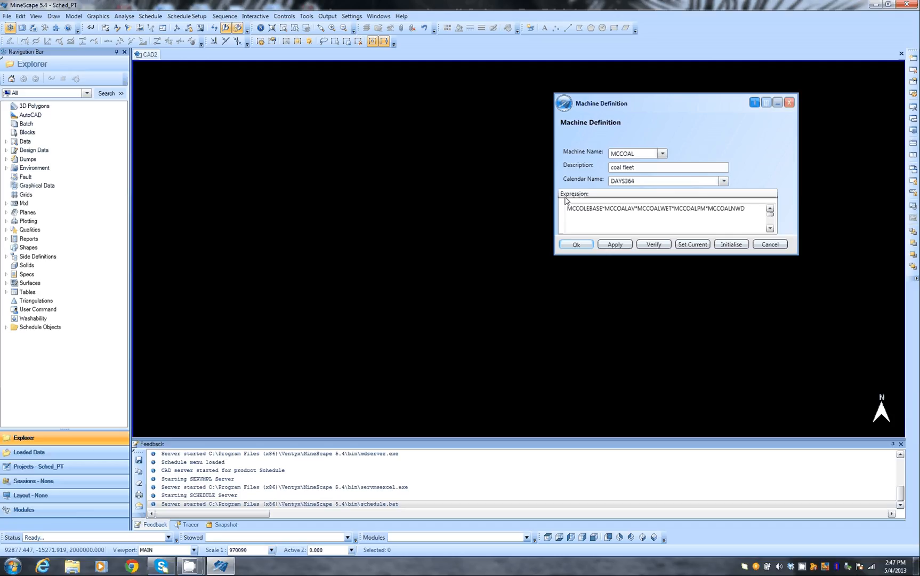
- Open the variable definition form beside the machine definition and show the full expression of the MCCOLEBASE variable
click(182, 17)
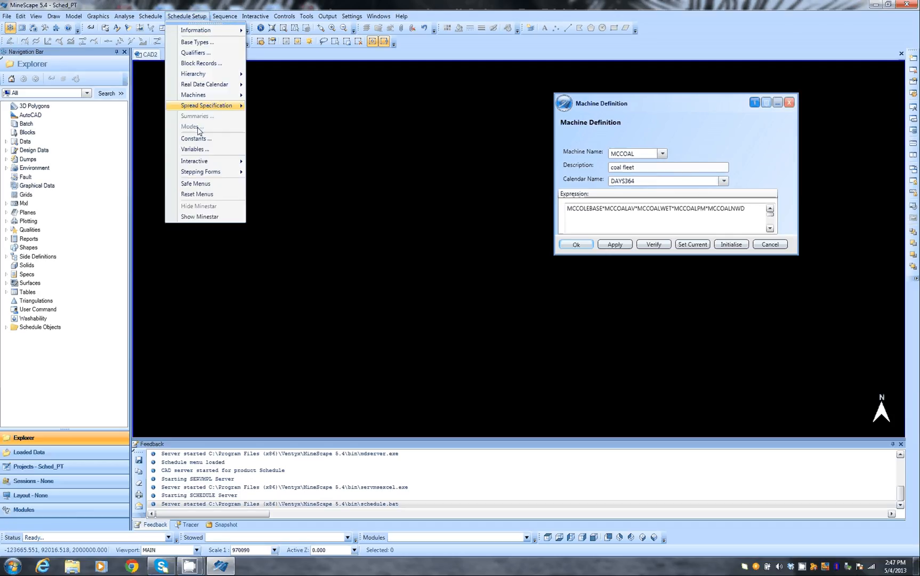
click(203, 151)
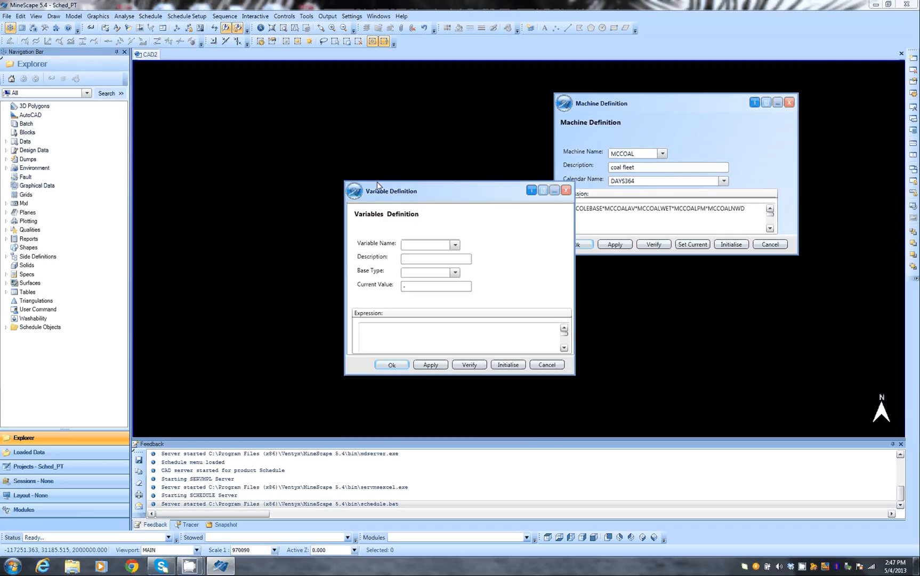
drag(377, 185, 256, 95)
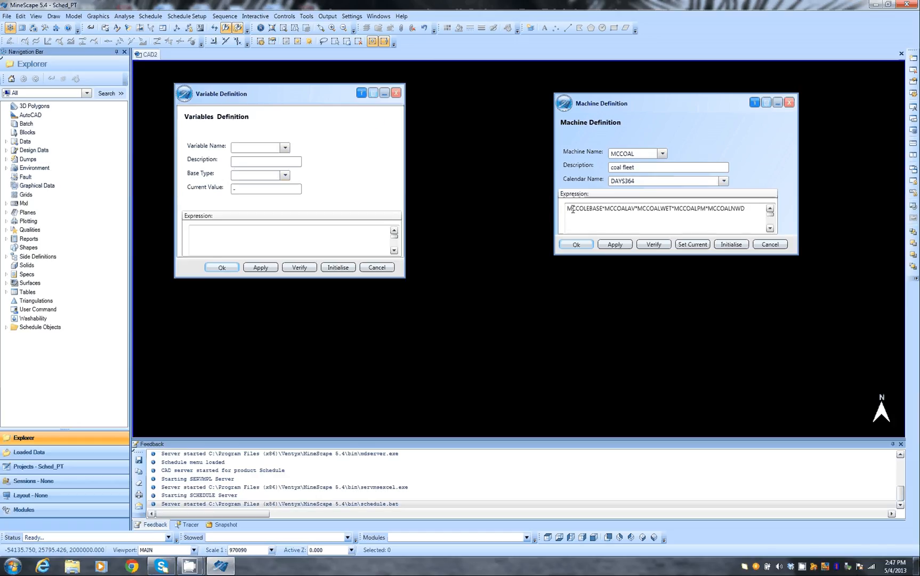
click(286, 148)
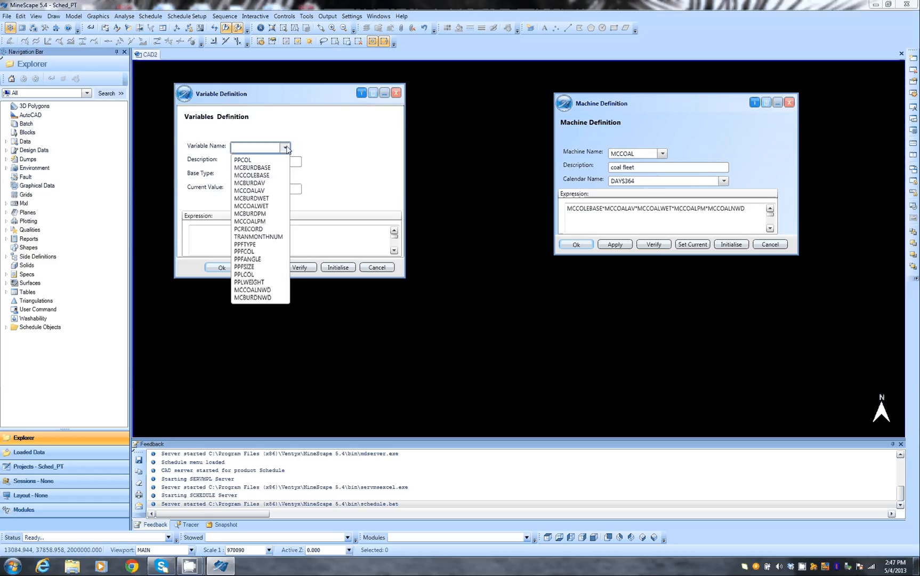
click(261, 175)
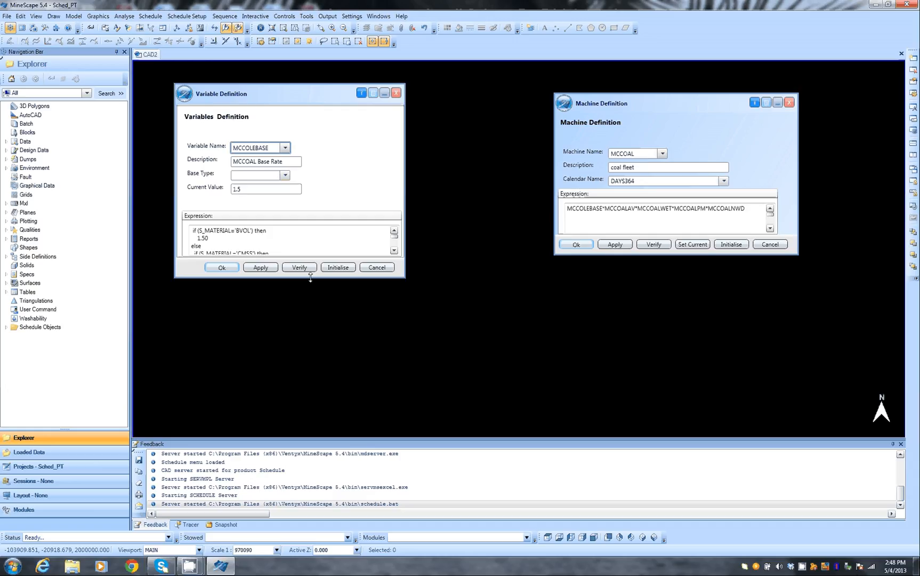
drag(310, 276, 296, 337)
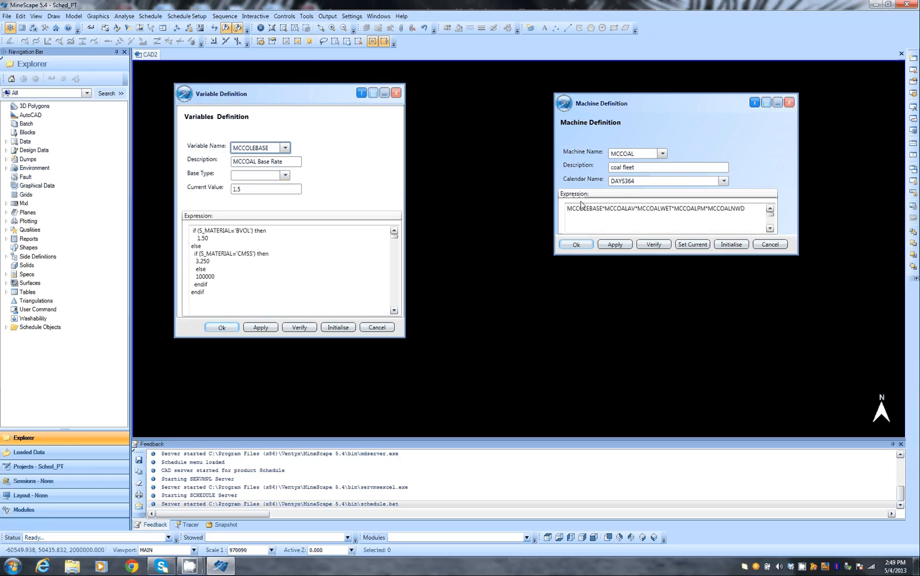
- Review the MCCOALAV availability variable and the MCCOALWET wet-weather derating variable used in the MCCOAL expression
click(286, 148)
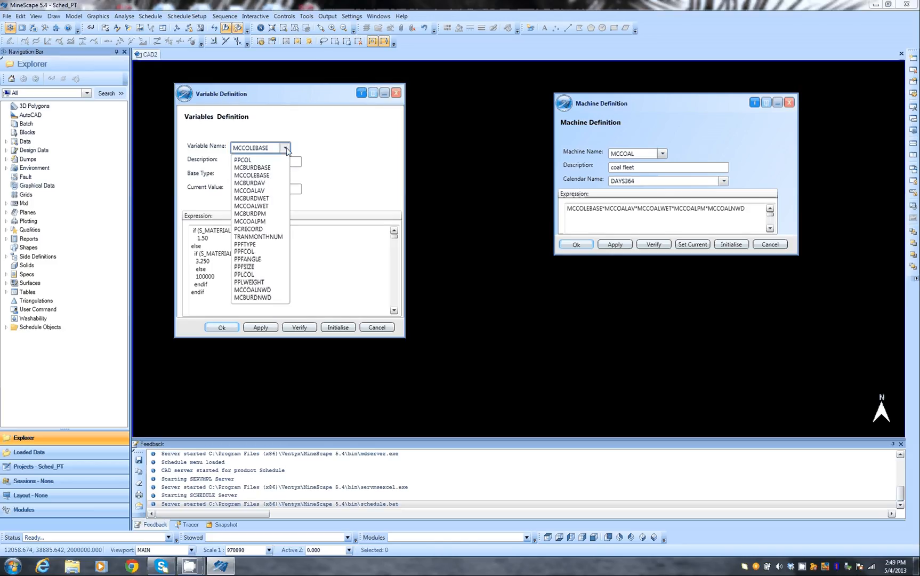
click(251, 191)
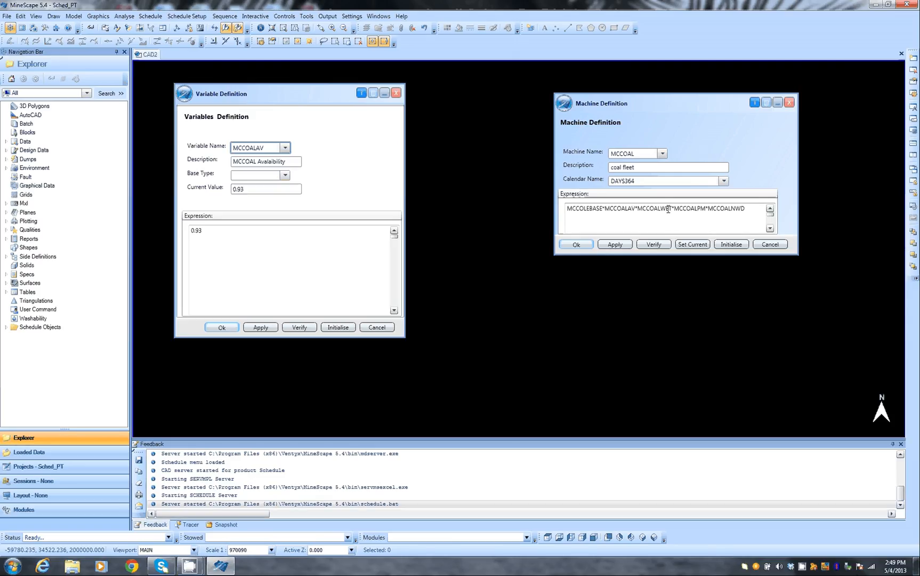
click(285, 148)
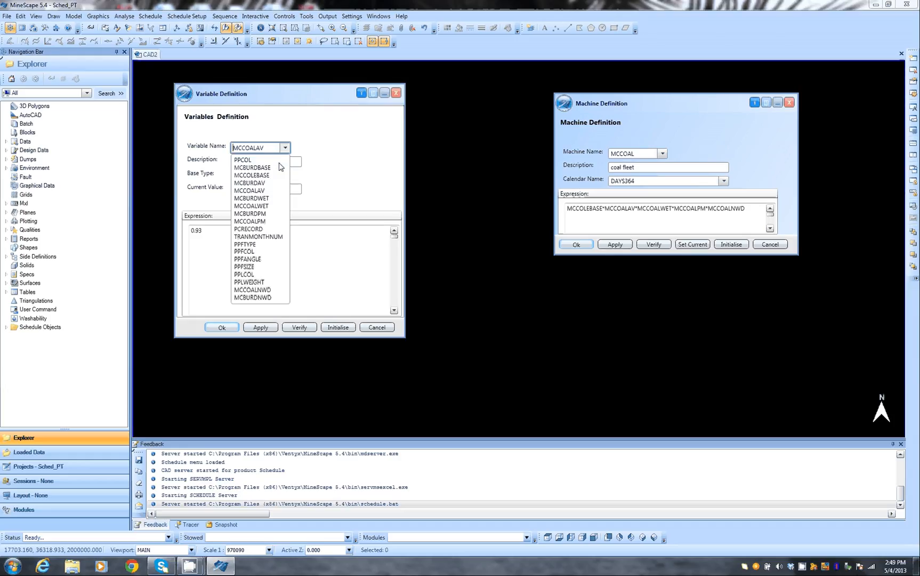
click(256, 207)
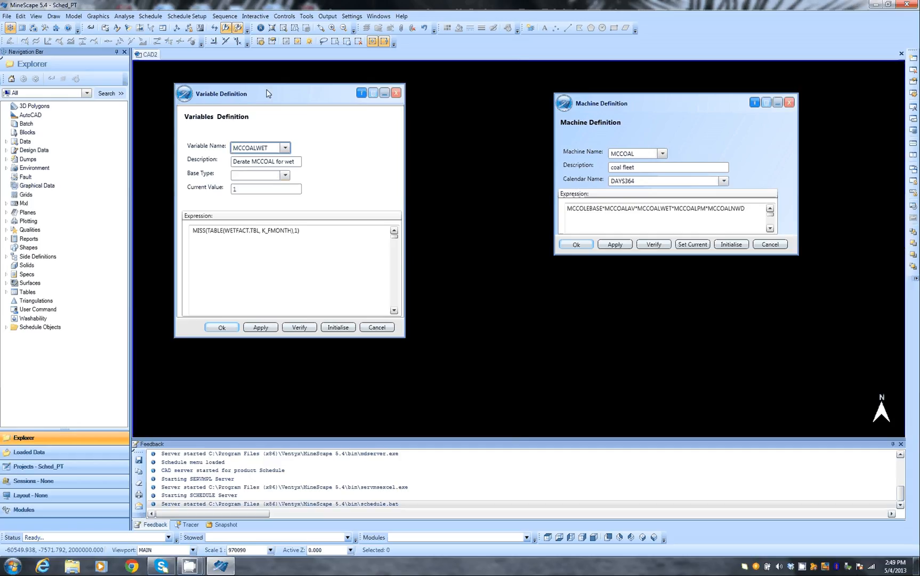
- Make room between the two forms, examine the monthly factors in the wetfact.tbl table, and close the table without changes
drag(268, 93, 231, 76)
drag(618, 101, 724, 75)
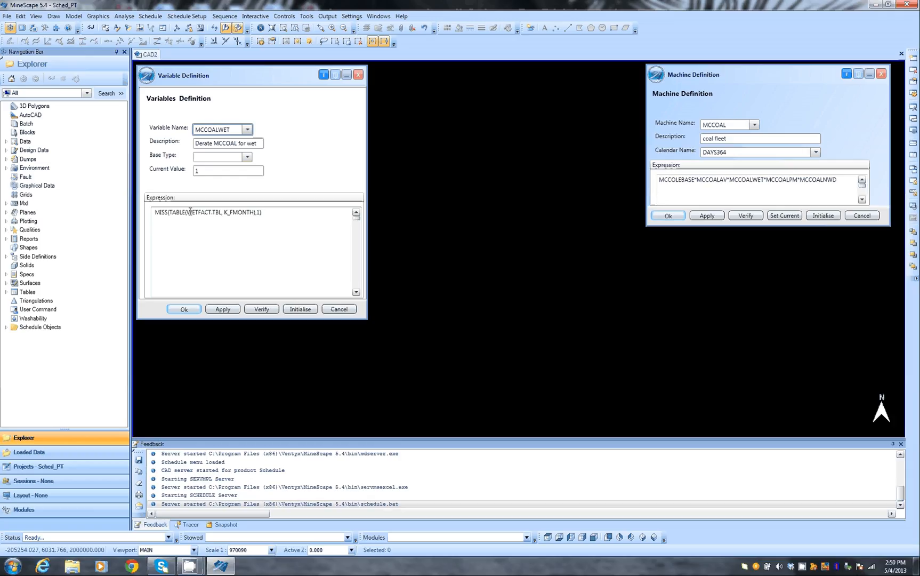
click(308, 17)
mouse_move(315, 45)
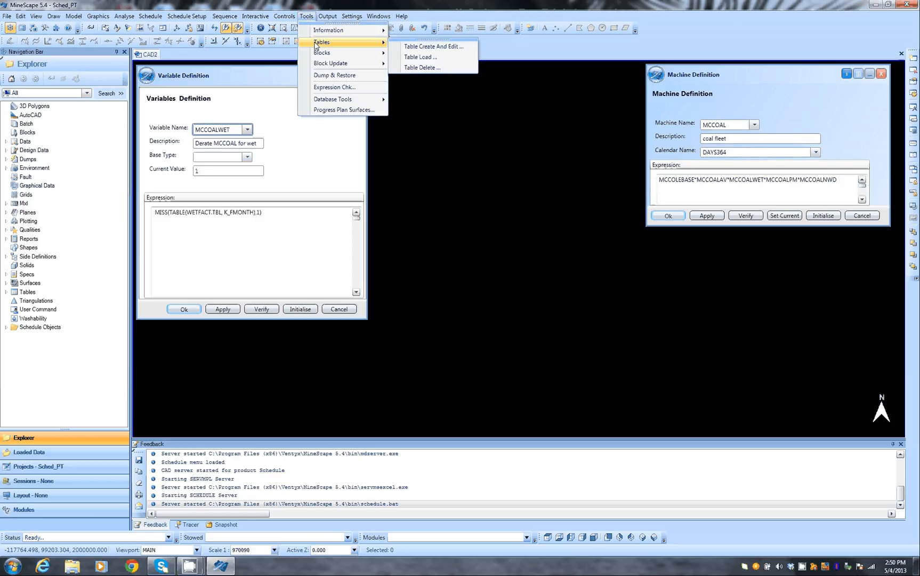
click(433, 47)
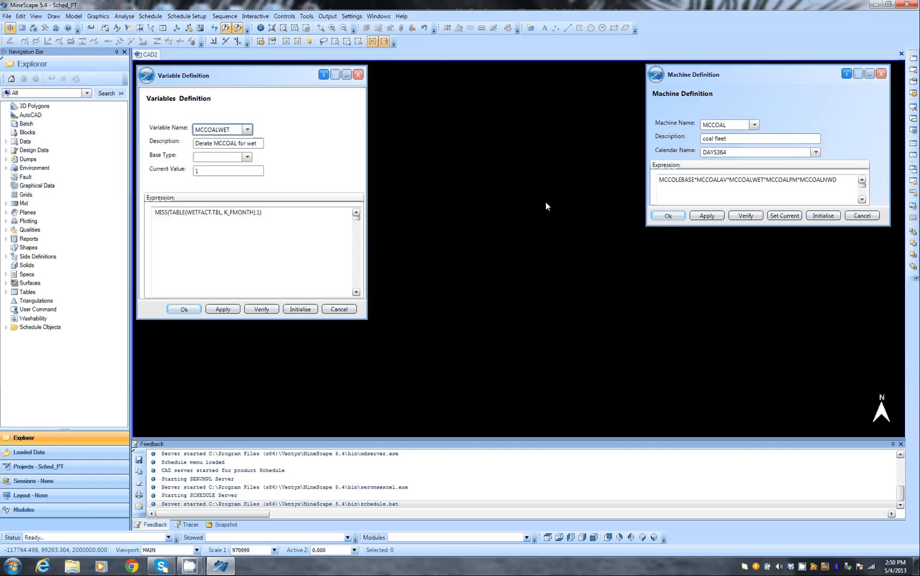
click(498, 185)
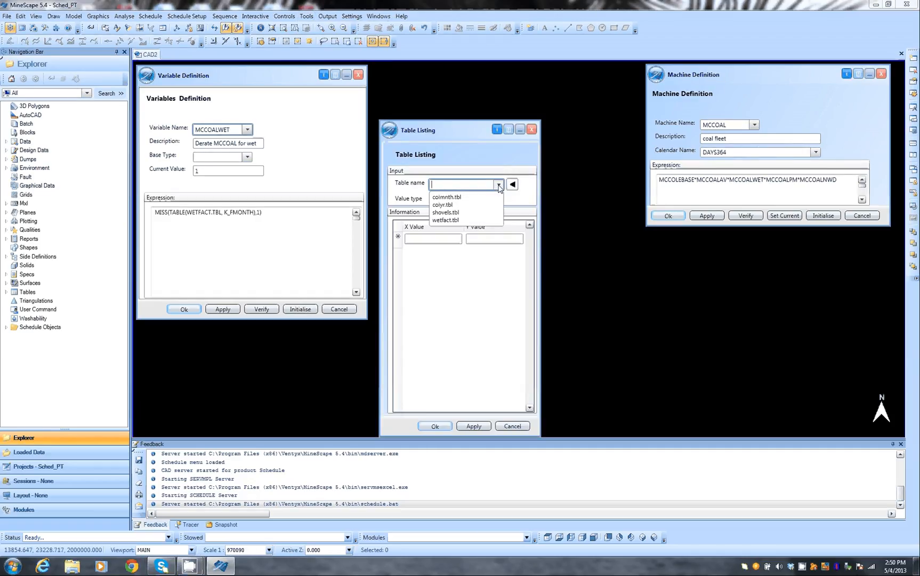
click(453, 220)
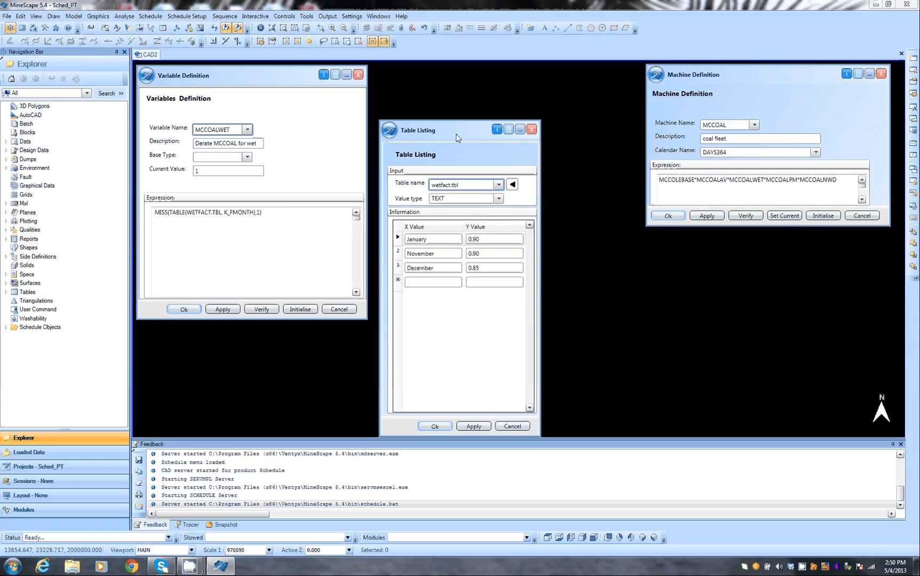
drag(456, 138, 450, 83)
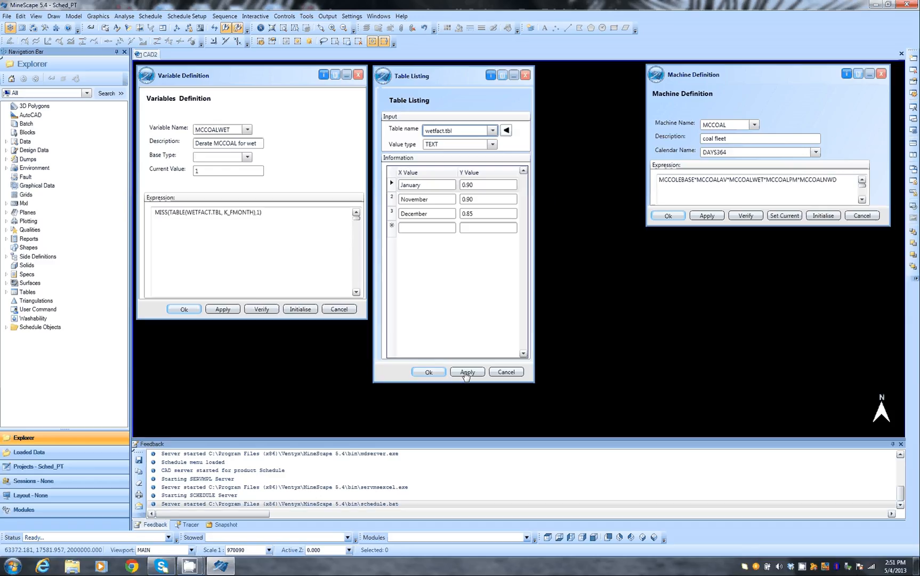
click(506, 372)
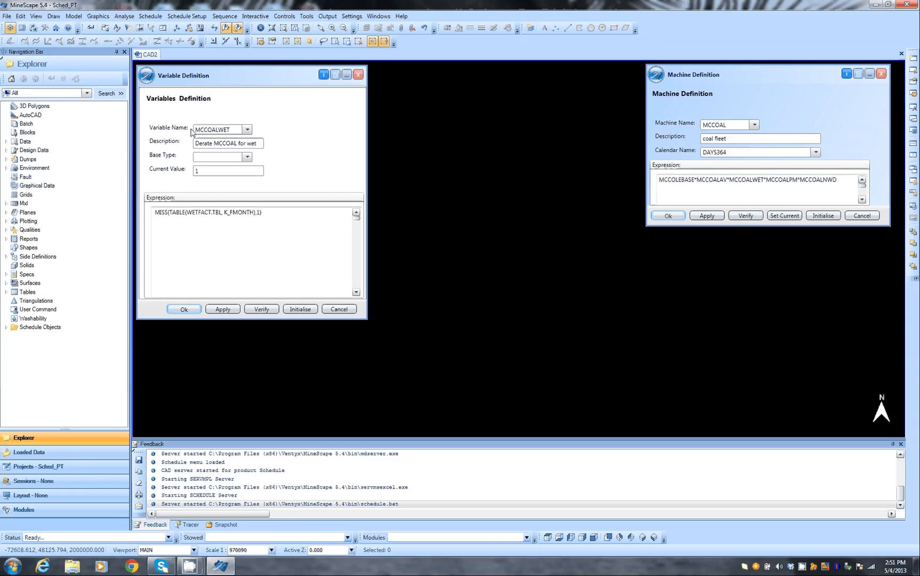
- Load the MCCOALPM variable to review its maintenance factor expression
click(247, 130)
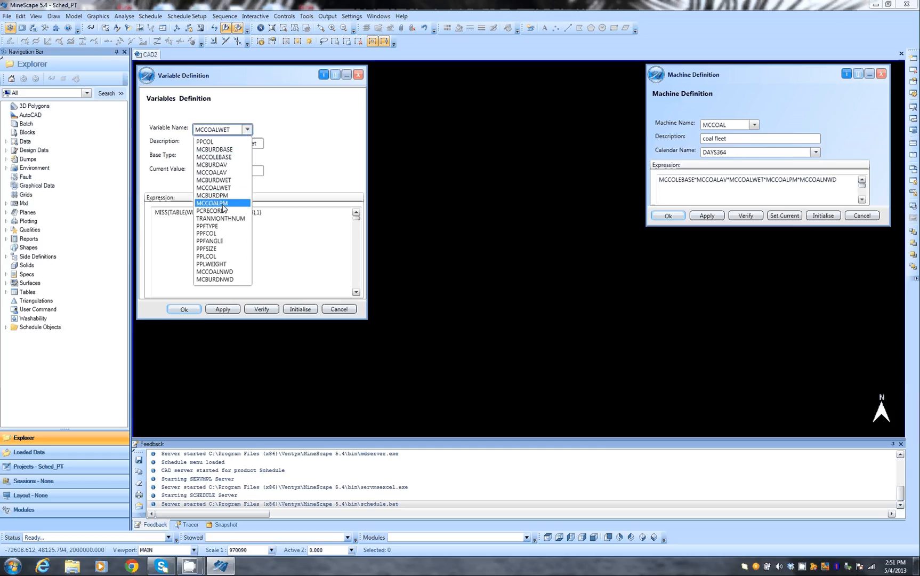
click(224, 206)
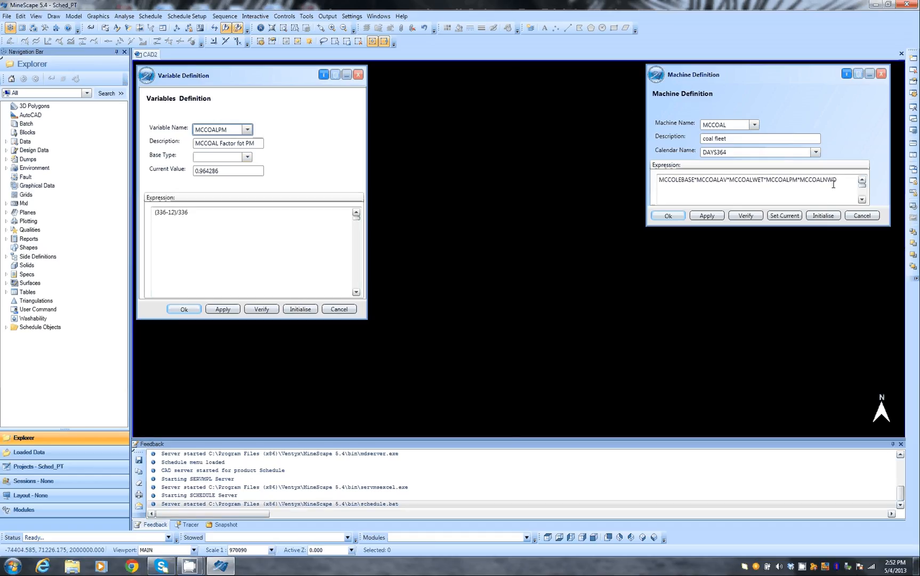
- Review the expression of the MCCOALNWD factor used in the MCCOAL rate, and close the variable definition form without changes
click(248, 130)
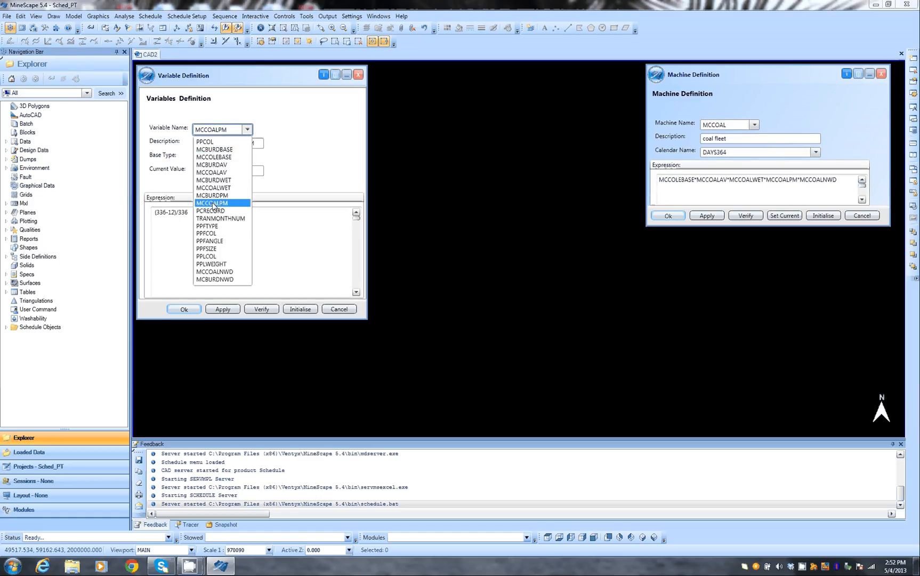
click(228, 271)
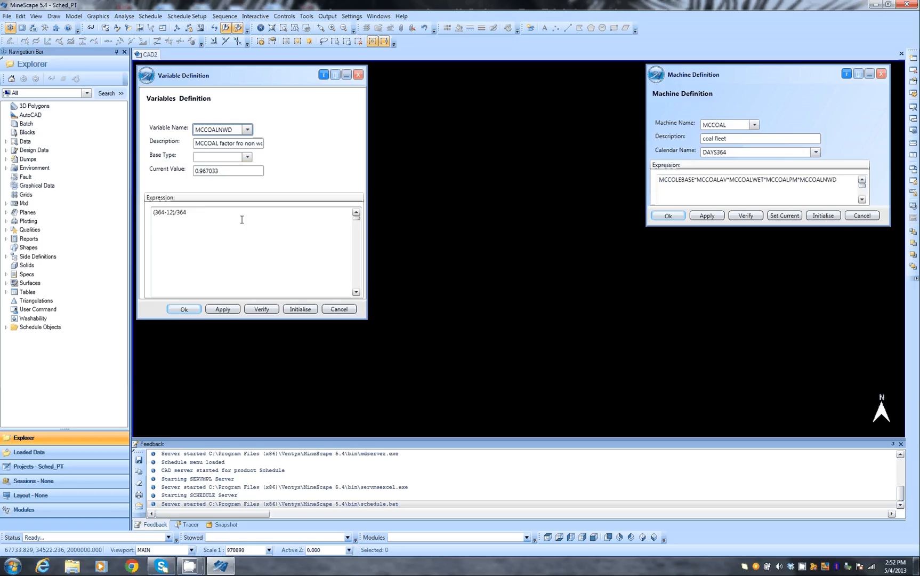
click(339, 309)
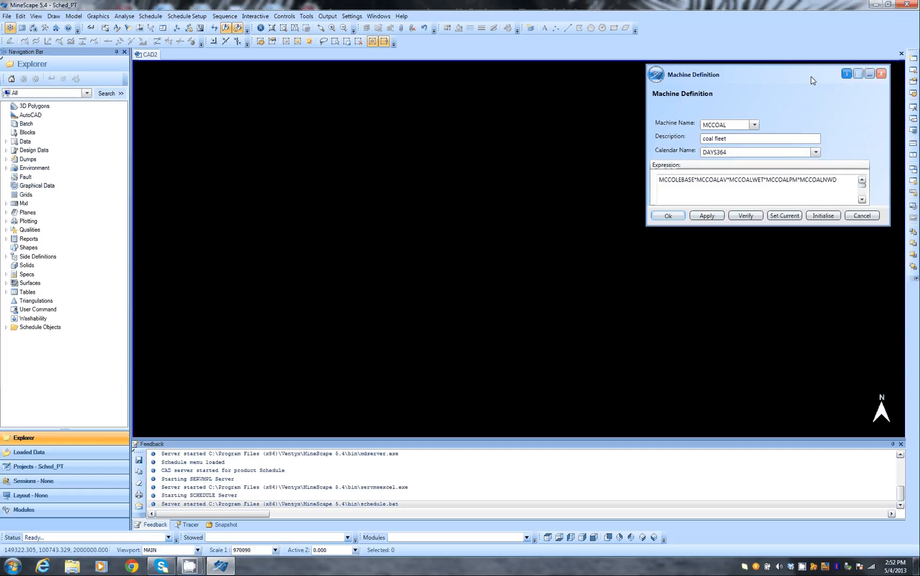
- Reposition the machine definition form near the middle of the empty CAD area
drag(812, 80, 424, 122)
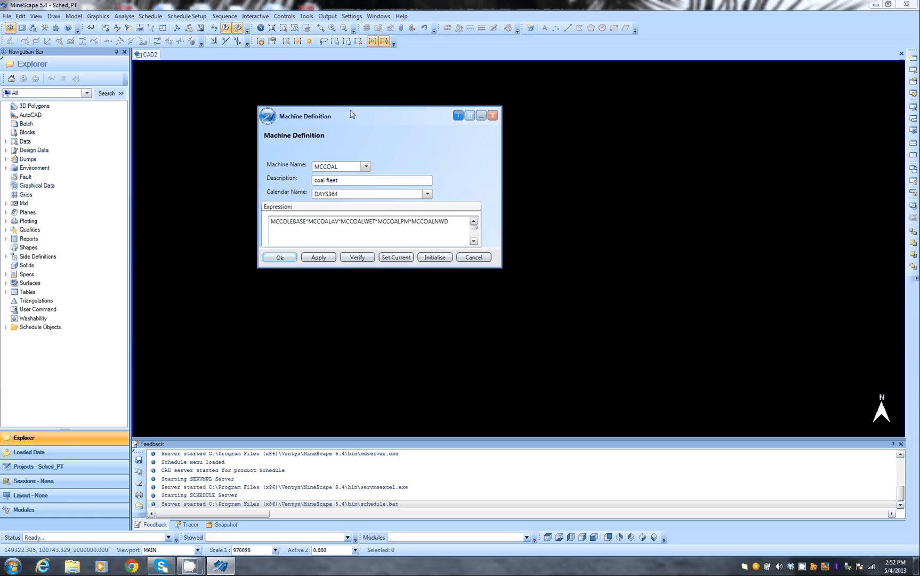
drag(376, 128, 566, 93)
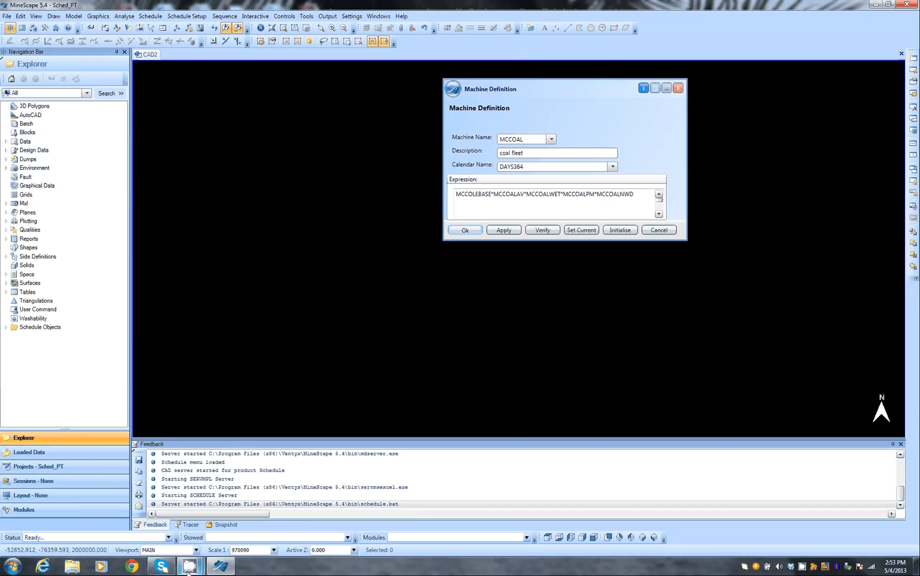
mouse_move(191, 567)
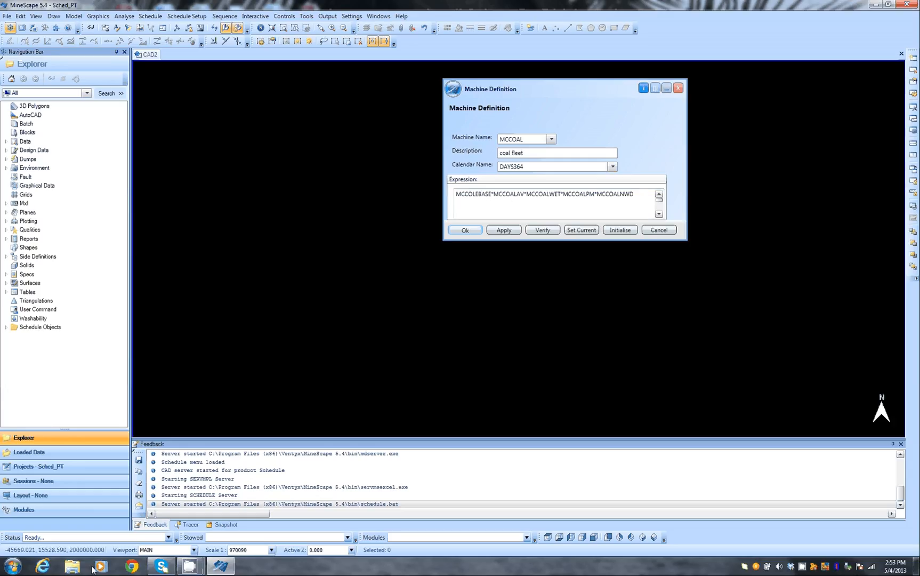
mouse_move(189, 570)
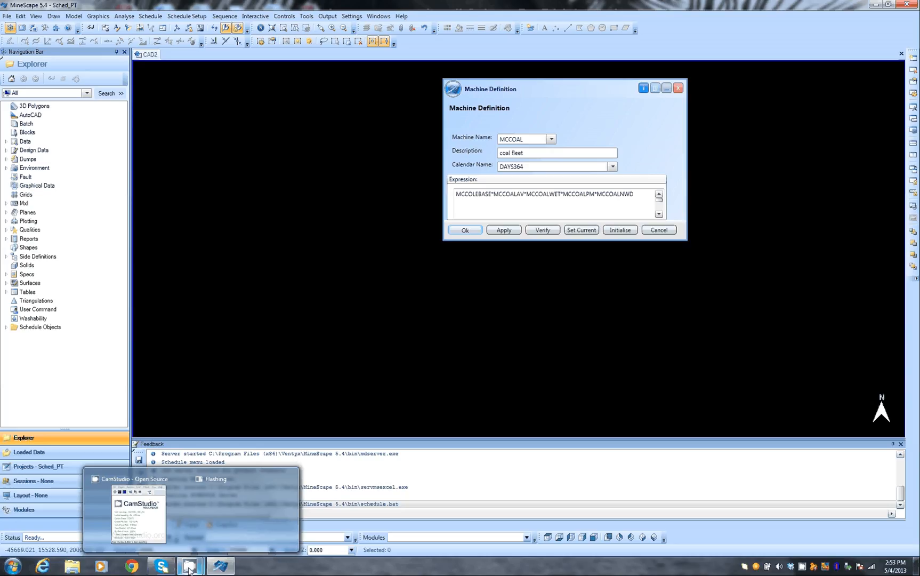